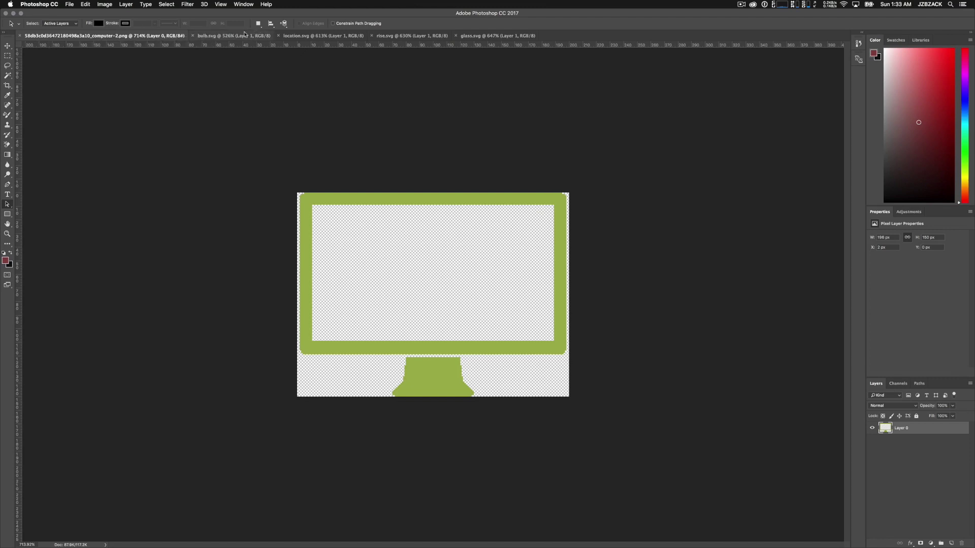
Look through the bulb, location pin, rising chart and magnifier documents, then return to the computer icon.
{"action": "left_click", "coordinate": [234, 36]}
{"action": "left_click", "coordinate": [323, 35]}
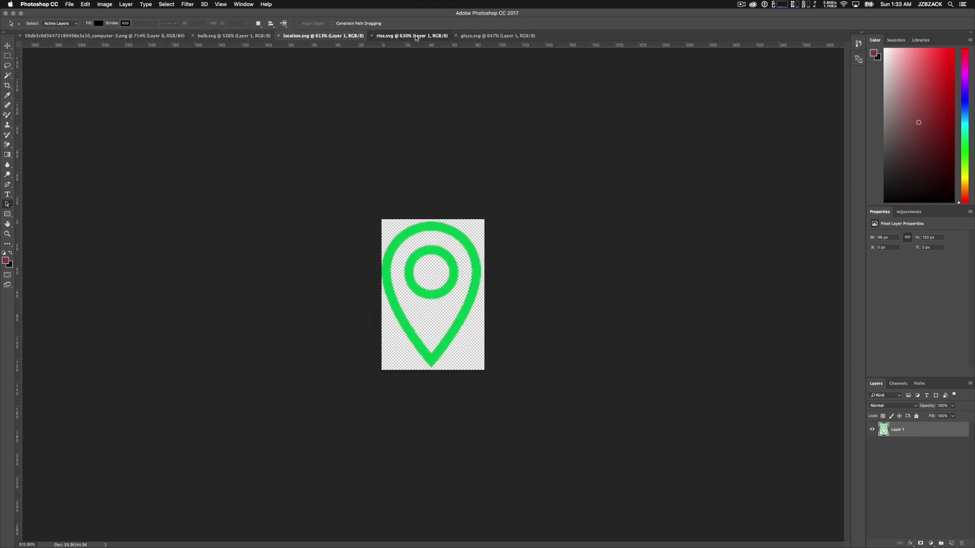
{"action": "left_click", "coordinate": [411, 36]}
{"action": "left_click", "coordinate": [496, 36]}
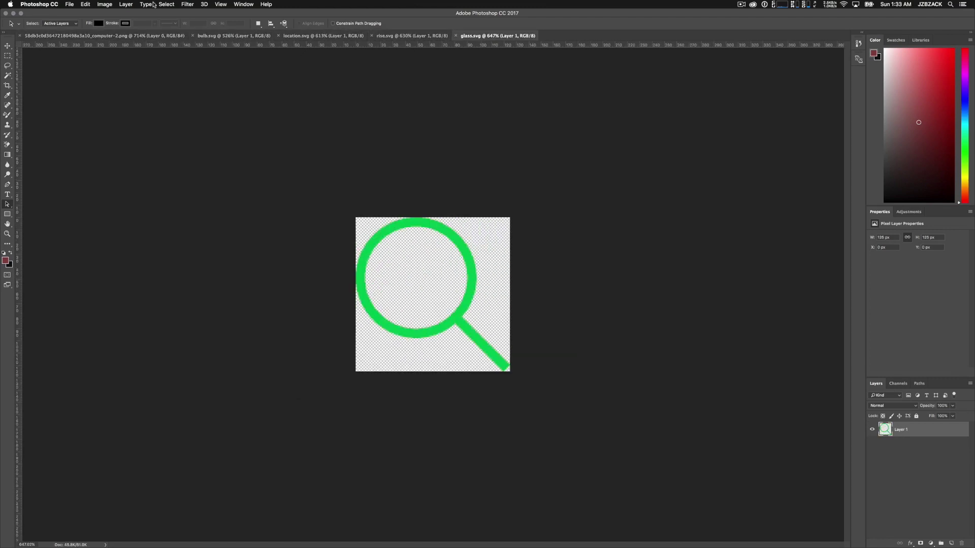
{"action": "left_click", "coordinate": [210, 37]}
{"action": "left_click", "coordinate": [131, 37]}
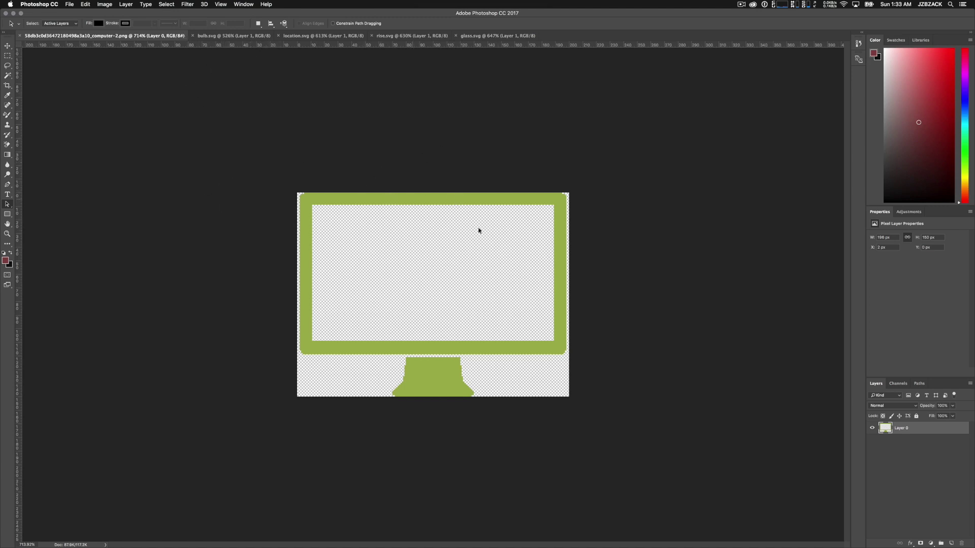
{"action": "scroll", "coordinate": [525, 248], "scroll_direction": "up", "scroll_amount": 1}
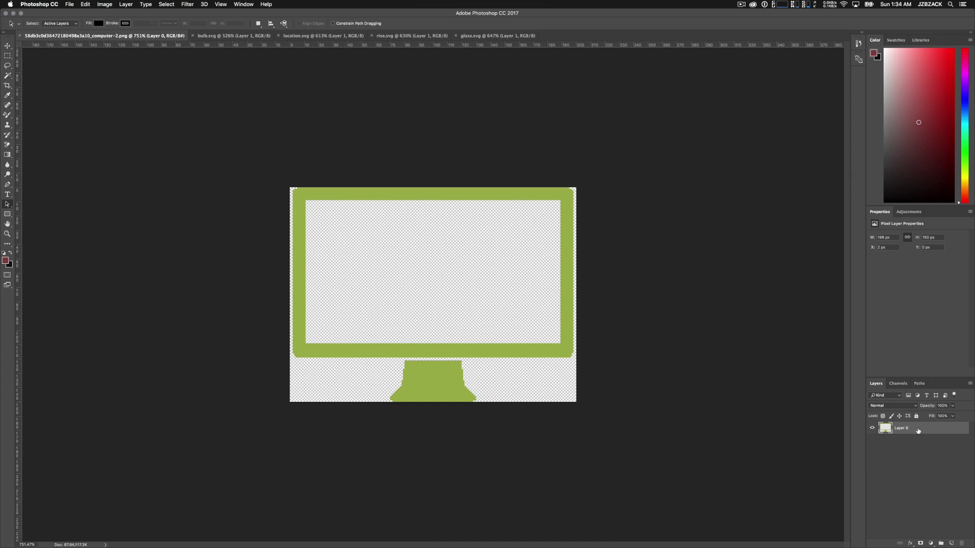
Give the computer icon a near-black 0e0e0e Color Overlay, then move on to the bulb icon.
{"action": "left_click", "coordinate": [910, 544]}
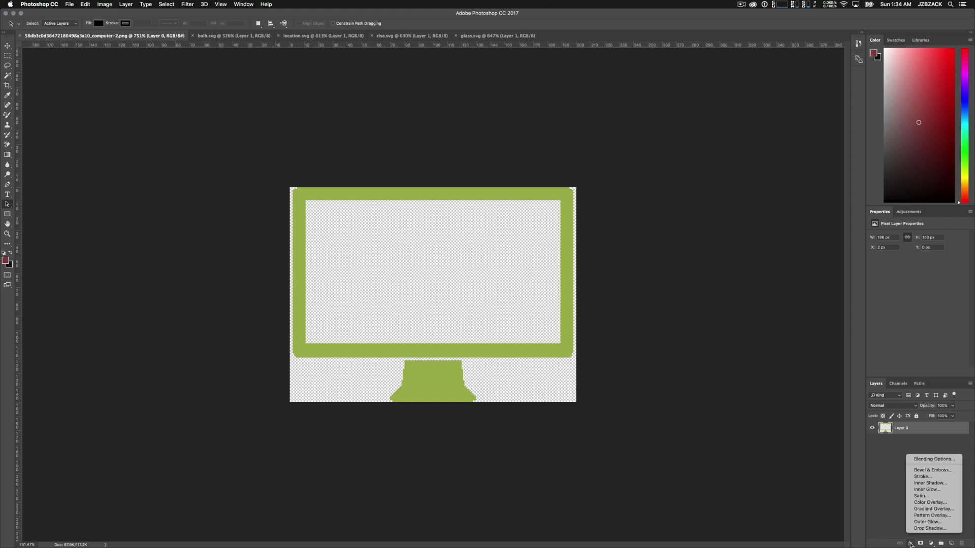
{"action": "left_click", "coordinate": [947, 504]}
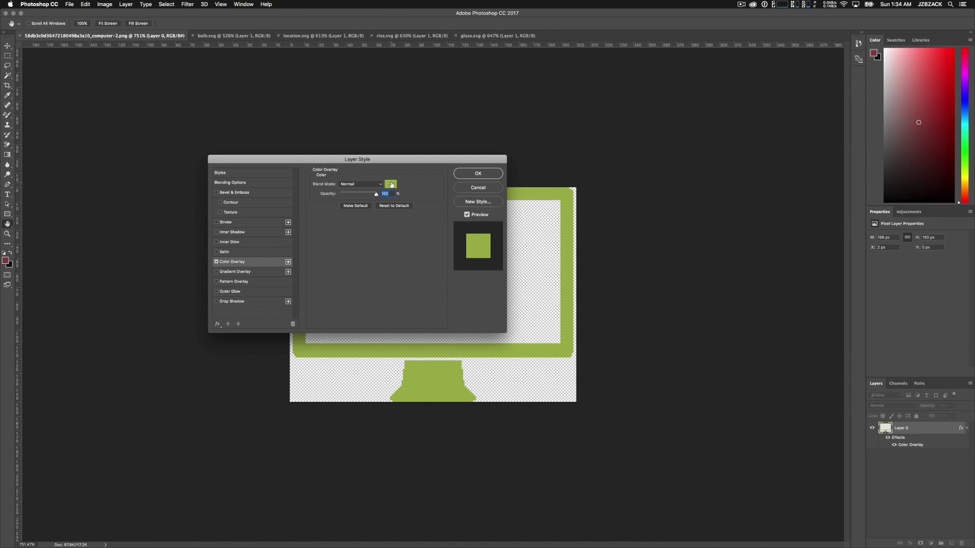
{"action": "left_click", "coordinate": [392, 184]}
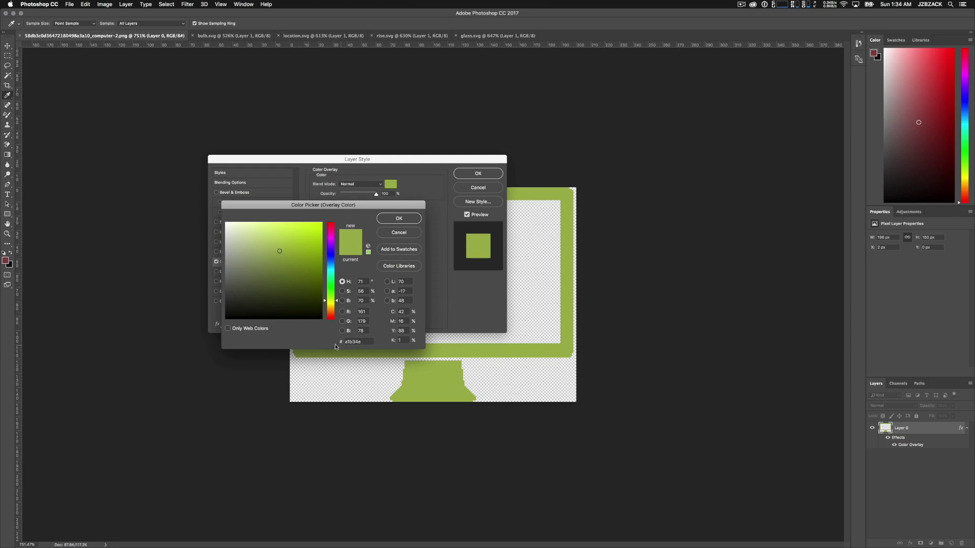
{"action": "double_click", "coordinate": [350, 342]}
{"action": "type", "text": "0e0e0e"}
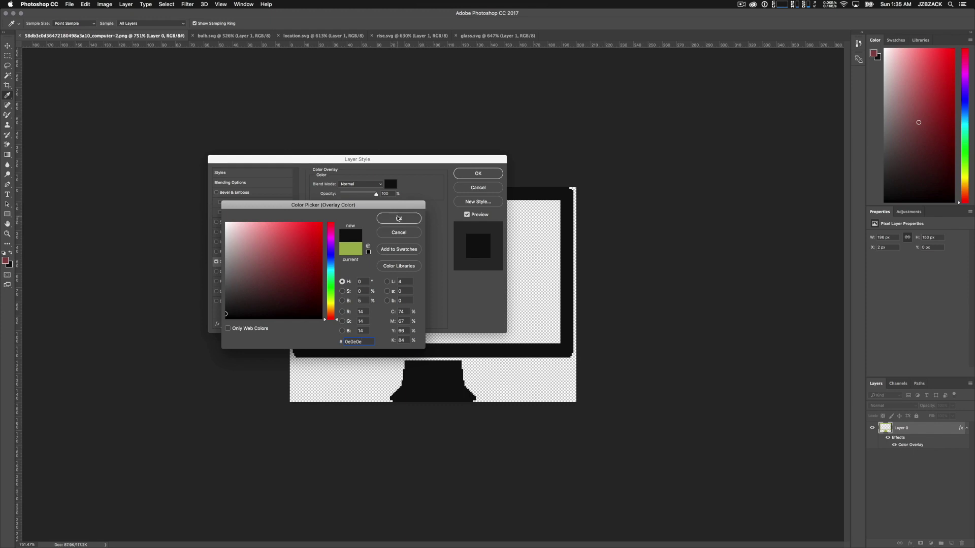
{"action": "left_click", "coordinate": [399, 219]}
{"action": "left_click", "coordinate": [477, 174]}
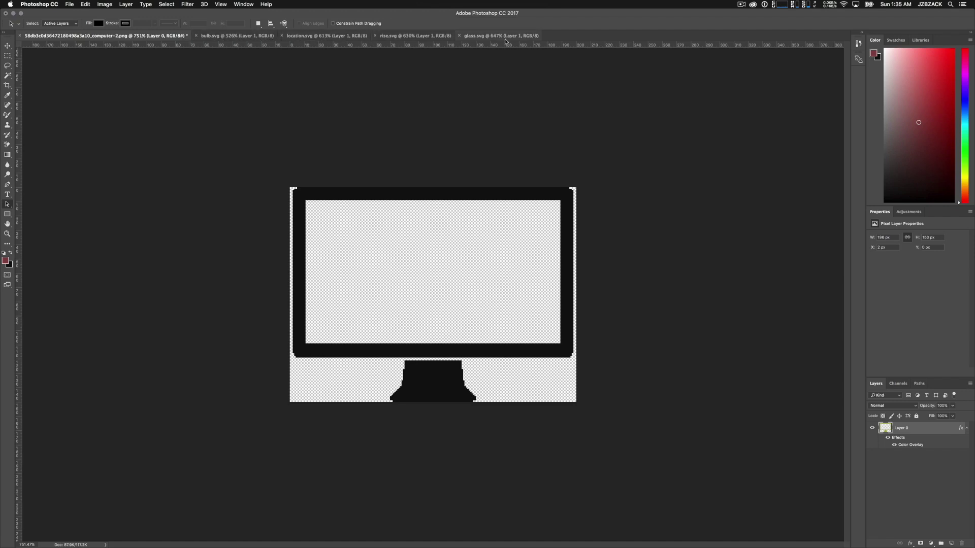
{"action": "left_click", "coordinate": [223, 36]}
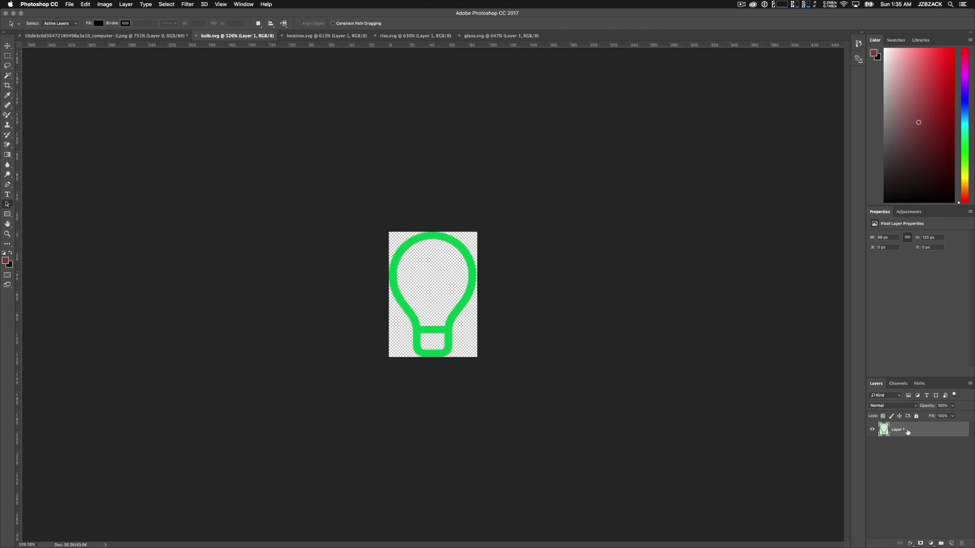
Add the black Color Overlay to the bulb and location pin icons.
{"action": "left_click", "coordinate": [910, 544]}
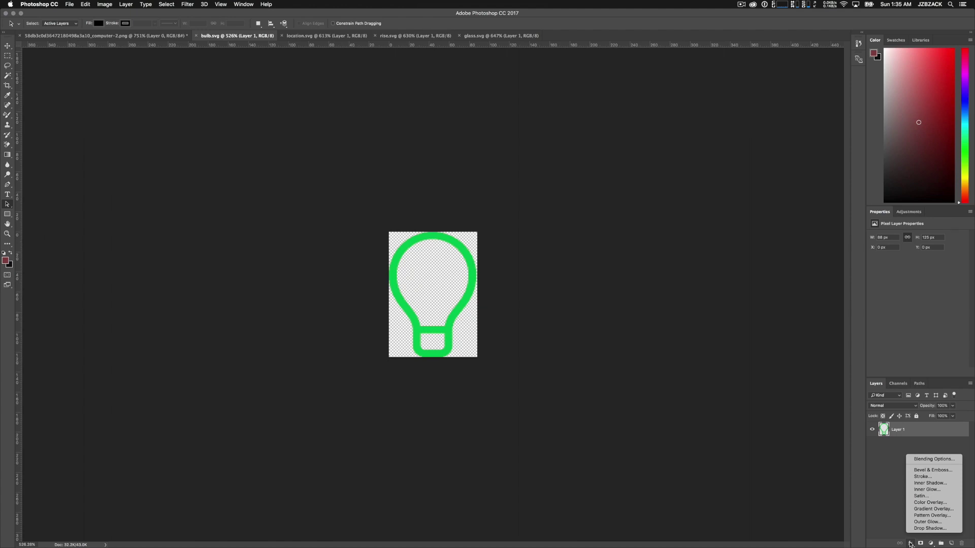
{"action": "left_click", "coordinate": [929, 502]}
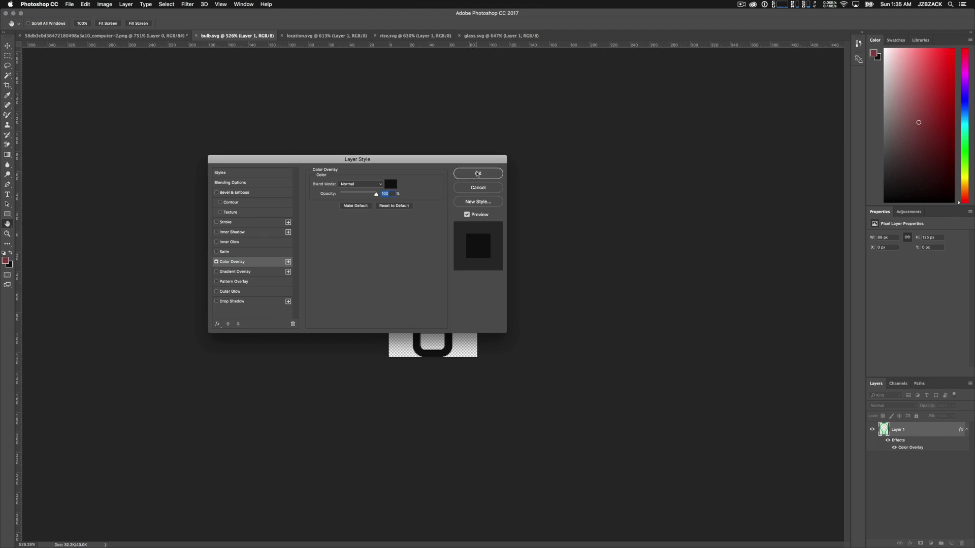
{"action": "left_click", "coordinate": [478, 173]}
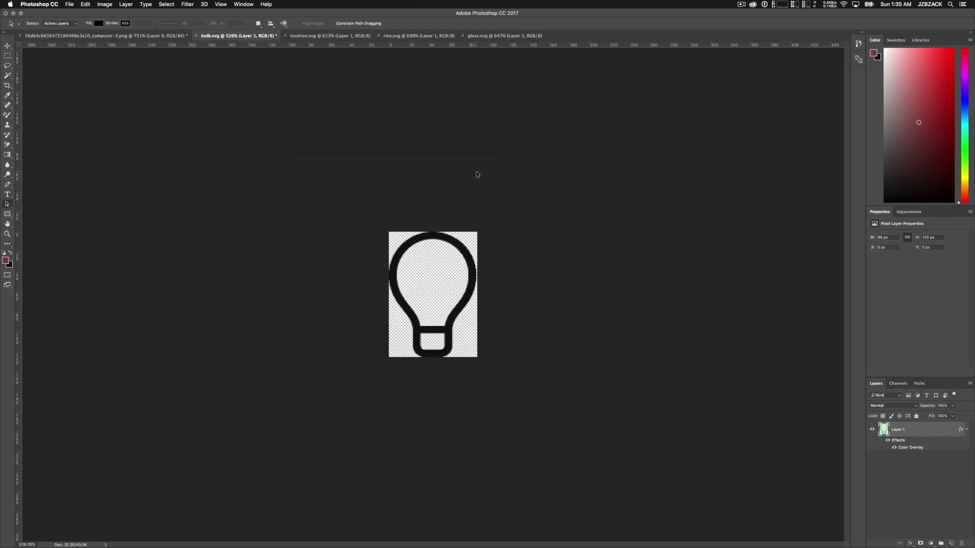
{"action": "left_click", "coordinate": [324, 35]}
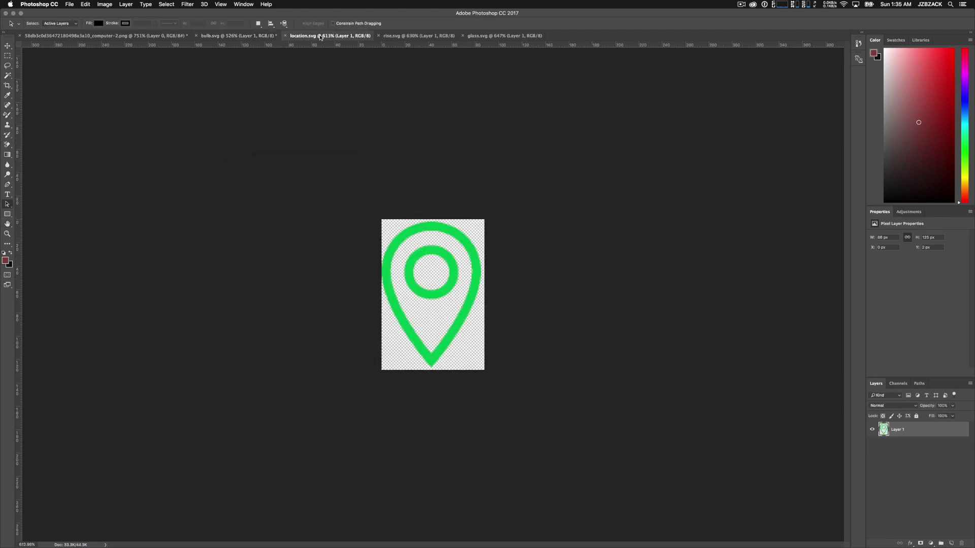
{"action": "left_click", "coordinate": [910, 542]}
{"action": "left_click", "coordinate": [918, 502]}
{"action": "left_click", "coordinate": [475, 174]}
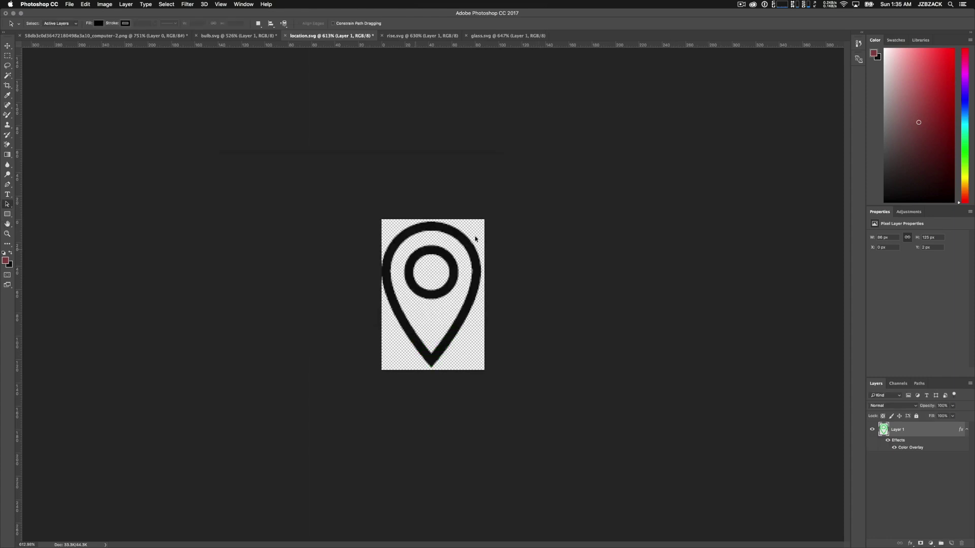
Add the same black Color Overlay to the rising chart and magnifier icons, then return to the computer icon.
{"action": "left_click", "coordinate": [415, 37]}
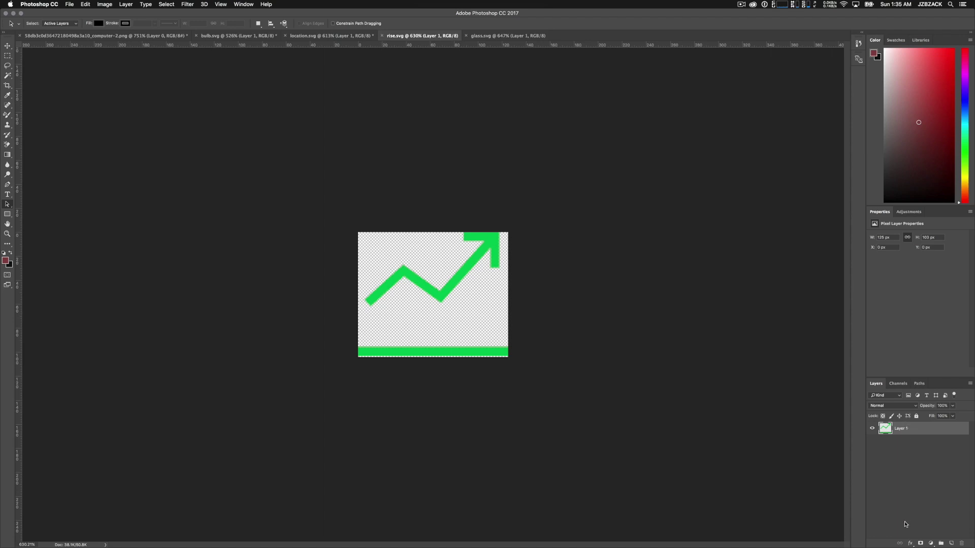
{"action": "left_click", "coordinate": [909, 543]}
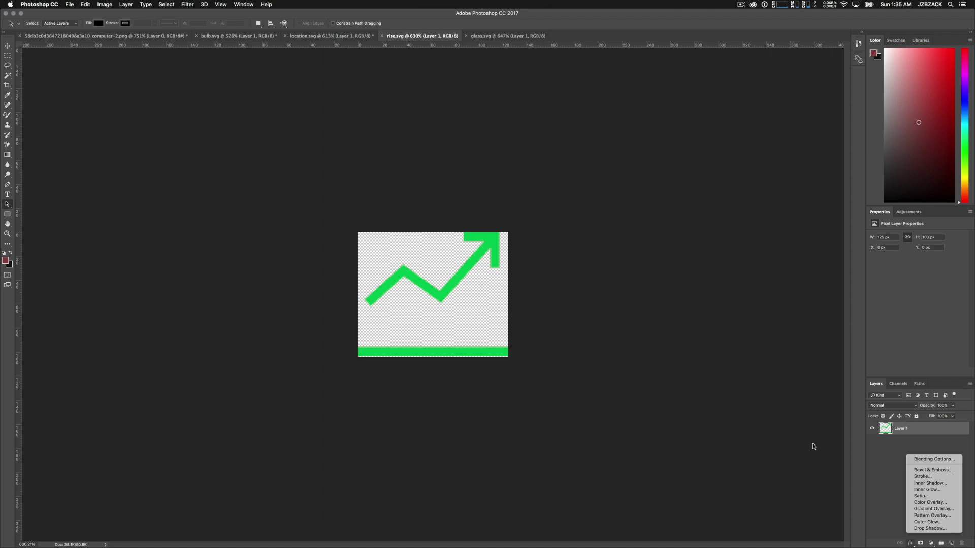
{"action": "left_click", "coordinate": [929, 502]}
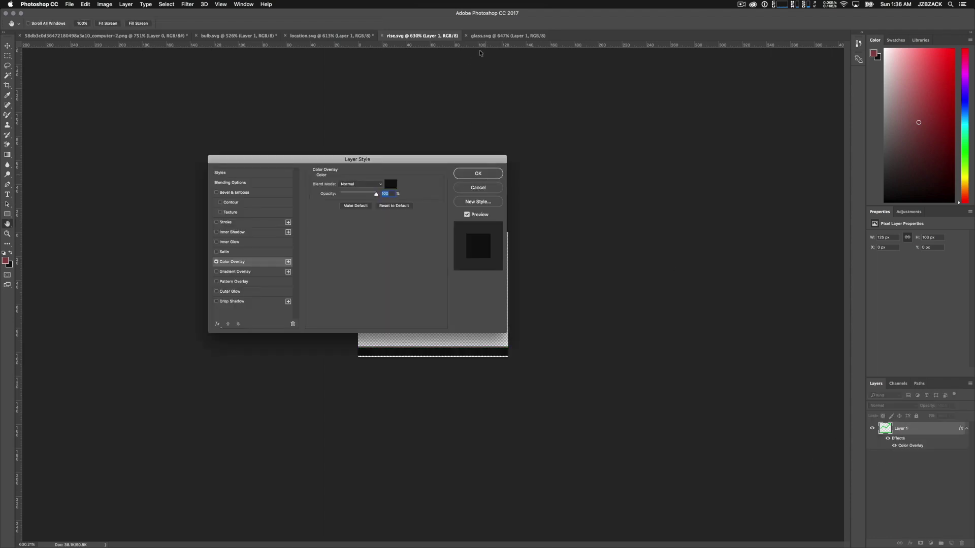
{"action": "key", "text": "Return"}
{"action": "left_click", "coordinate": [495, 35]}
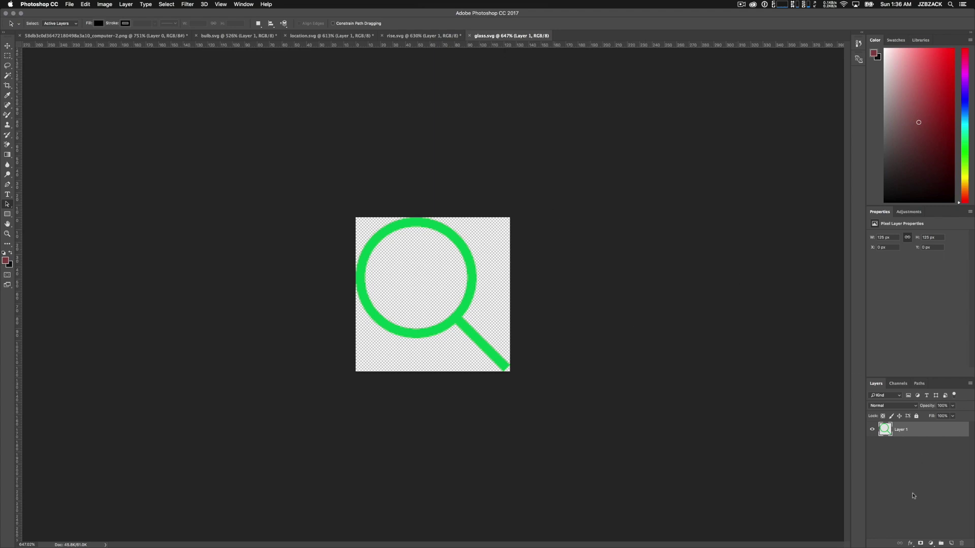
{"action": "left_click", "coordinate": [910, 544]}
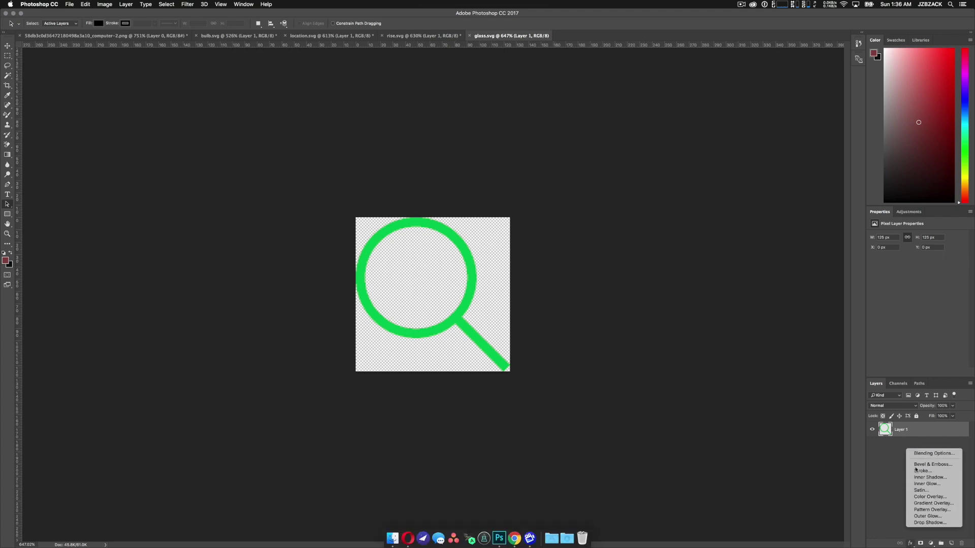
{"action": "left_click", "coordinate": [918, 497]}
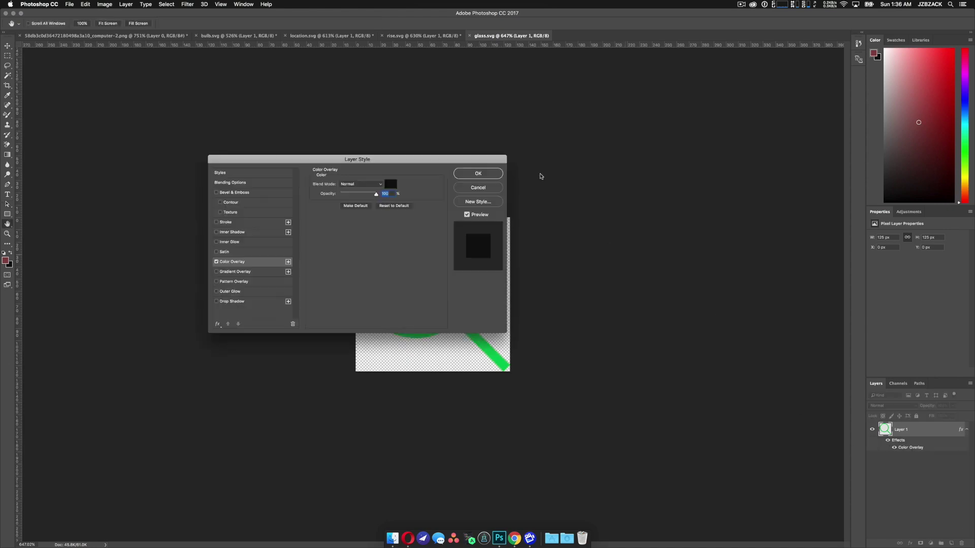
{"action": "left_click", "coordinate": [482, 174]}
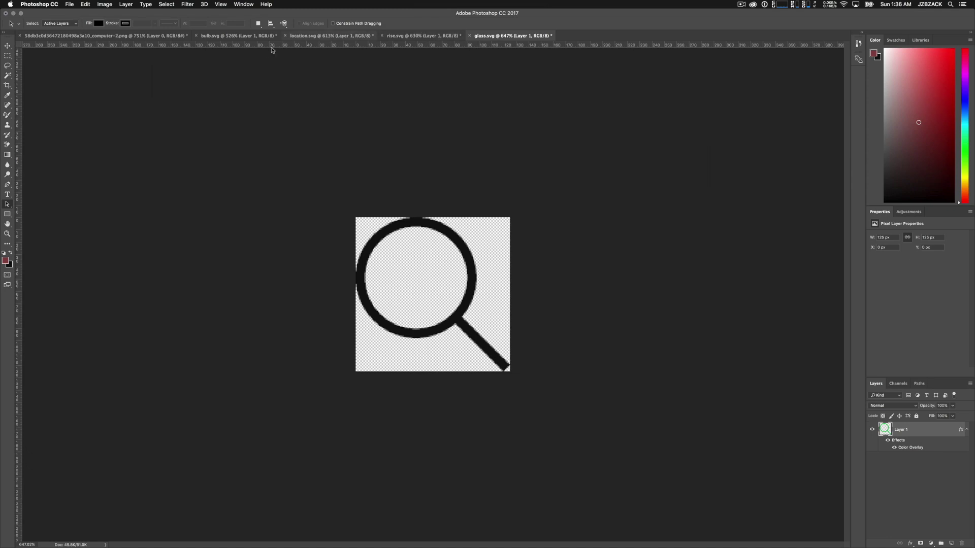
{"action": "left_click", "coordinate": [110, 36]}
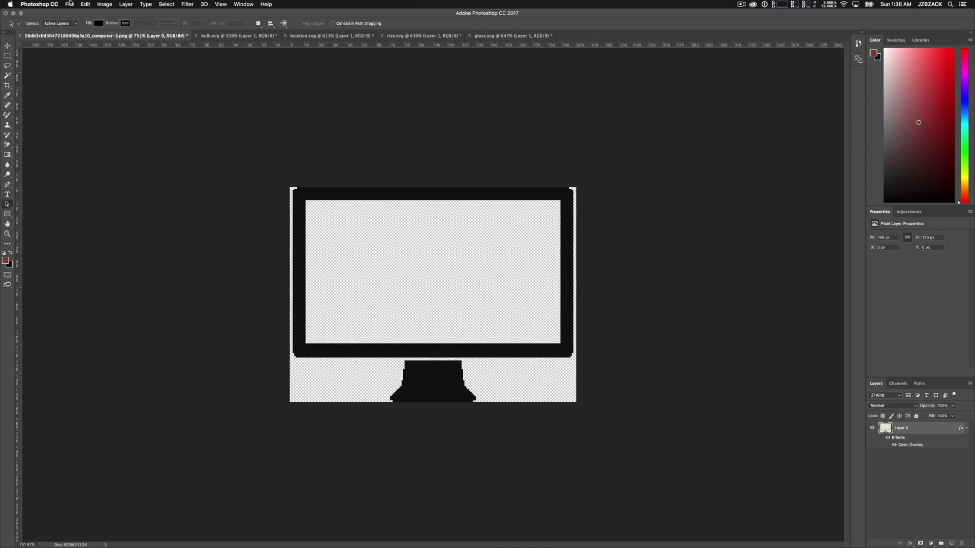
Export the black computer icon as a PNG into Downloads, then undo the Color Overlay.
{"action": "left_click", "coordinate": [70, 4]}
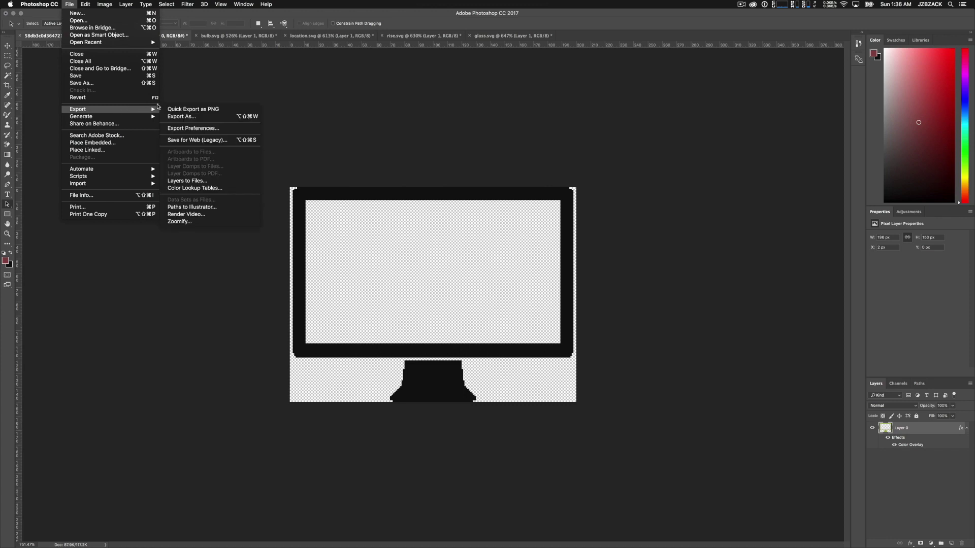
{"action": "mouse_move", "coordinate": [155, 110]}
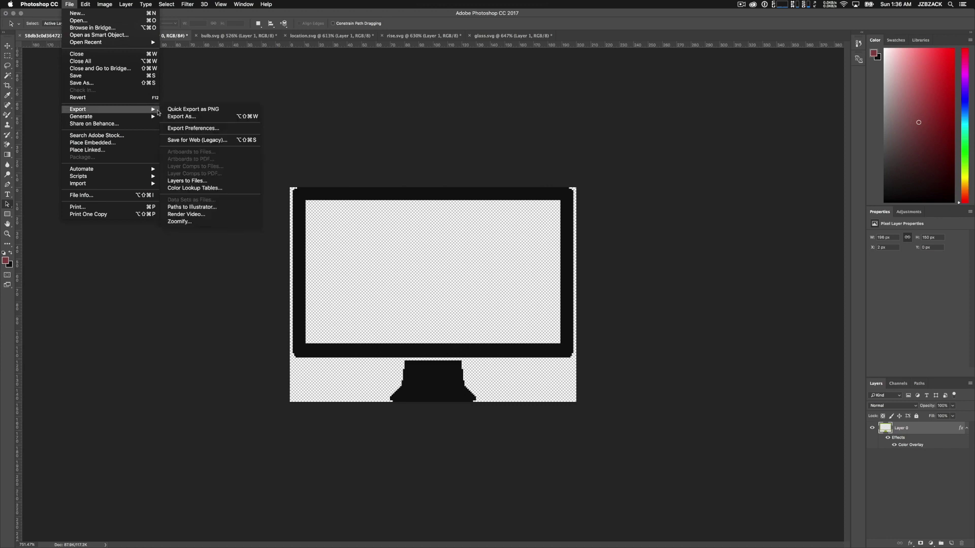
{"action": "left_click", "coordinate": [182, 118]}
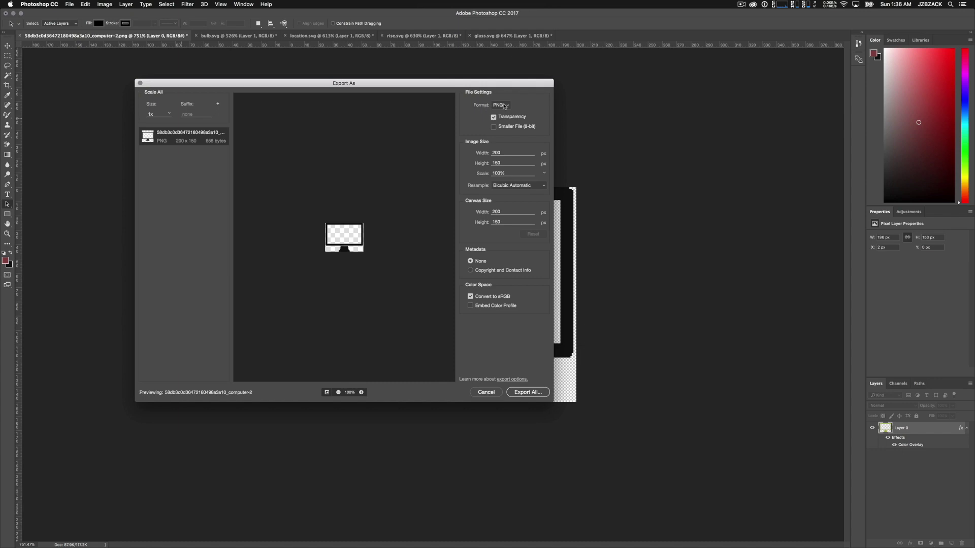
{"action": "left_click", "coordinate": [521, 394]}
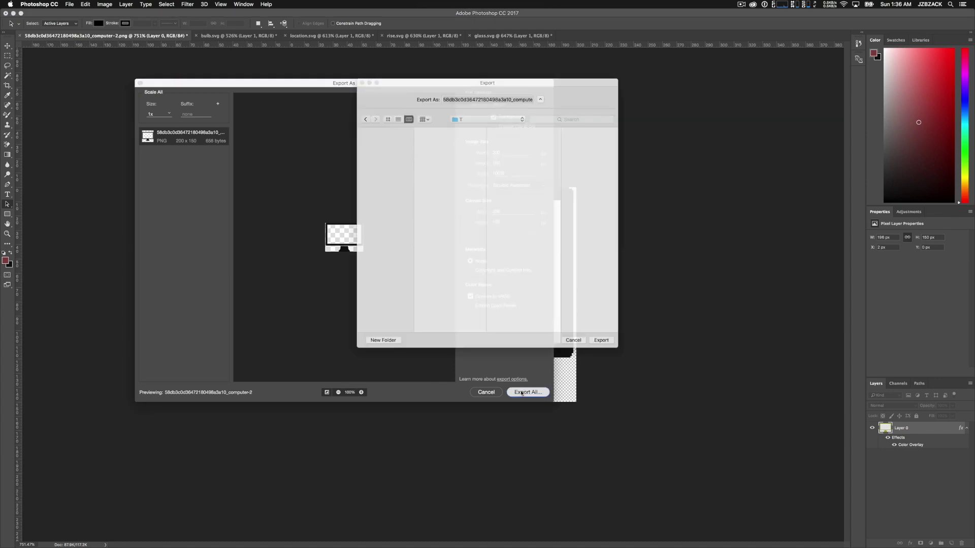
{"action": "left_click", "coordinate": [377, 153]}
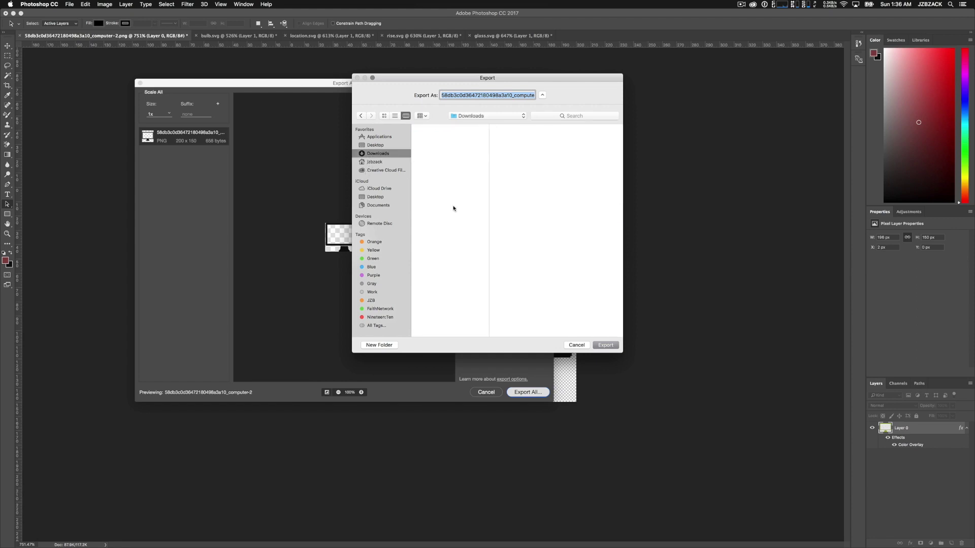
{"action": "left_click", "coordinate": [612, 348]}
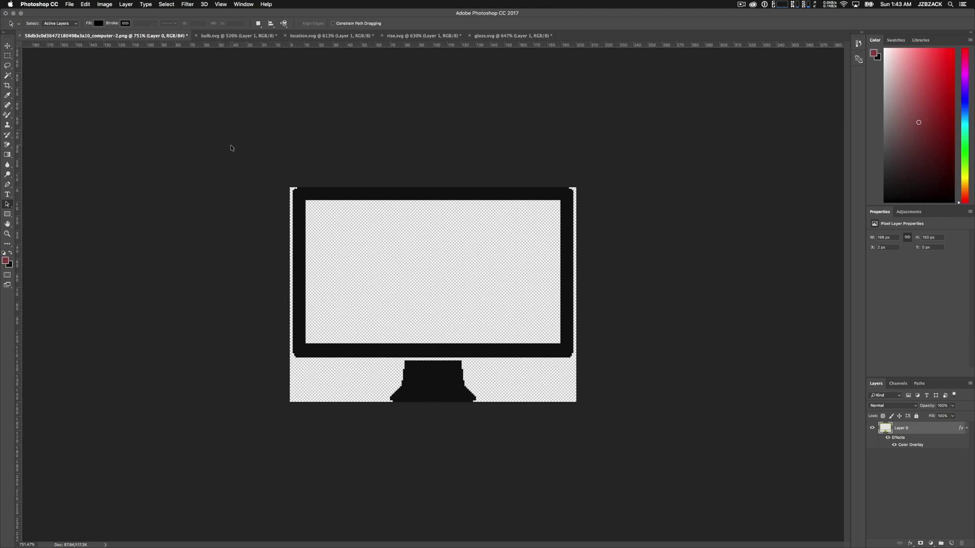
{"action": "key", "text": "super+z"}
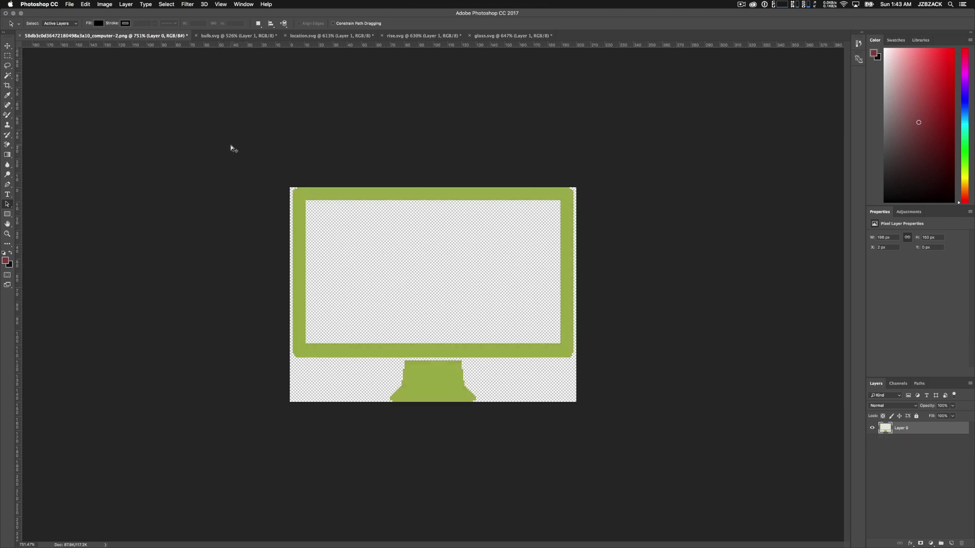
With the Color Replacement brush and a black foreground colour, repaint the monitor frame's left side.
{"action": "left_click", "coordinate": [6, 116]}
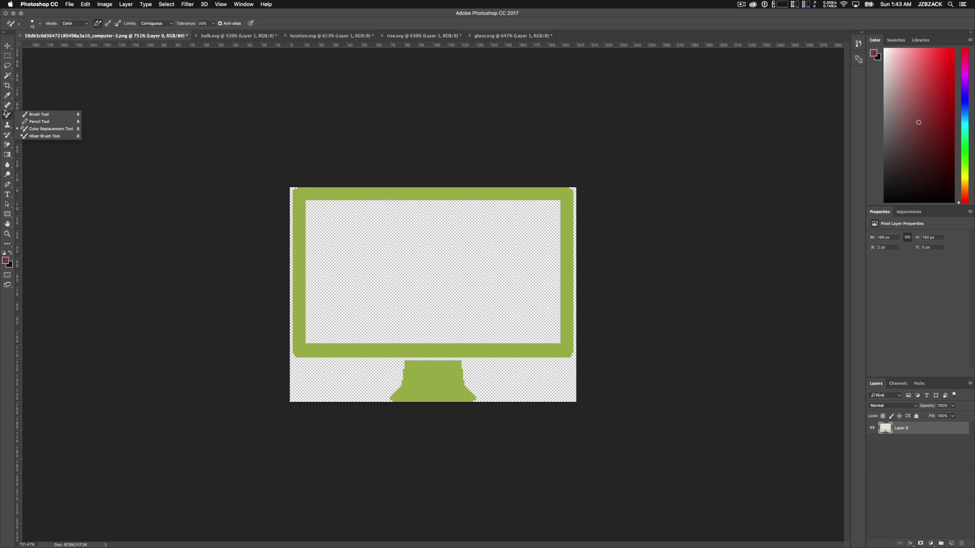
{"action": "left_click", "coordinate": [43, 129]}
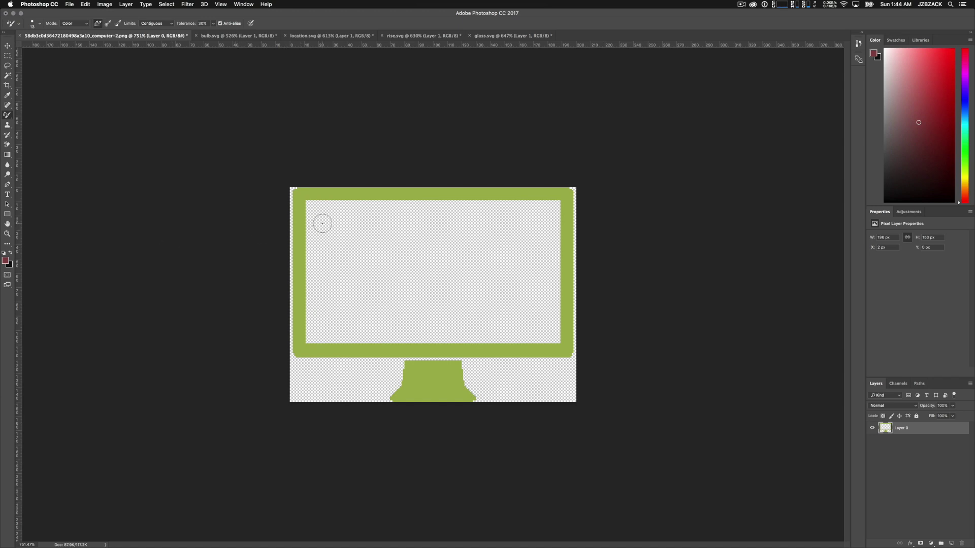
{"action": "left_click", "coordinate": [6, 260]}
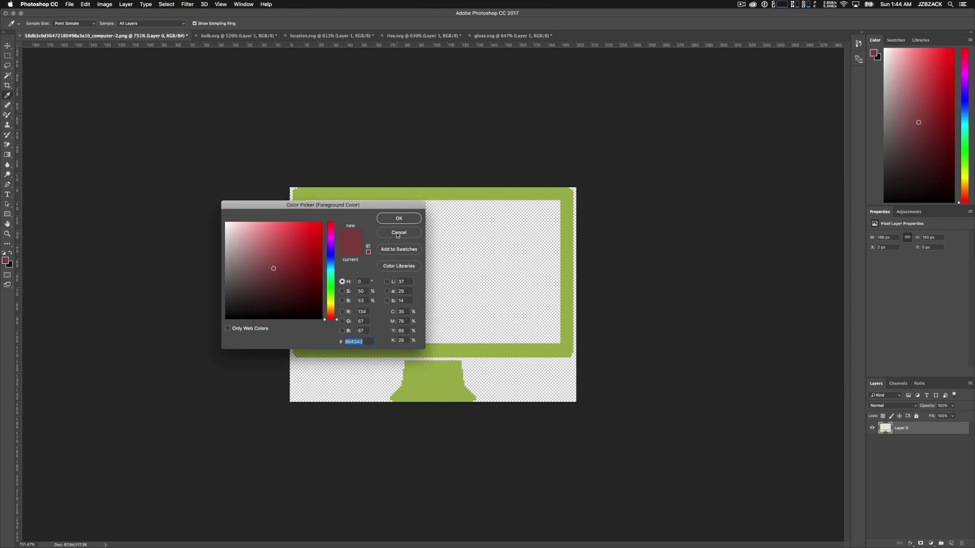
{"action": "key", "text": "Escape"}
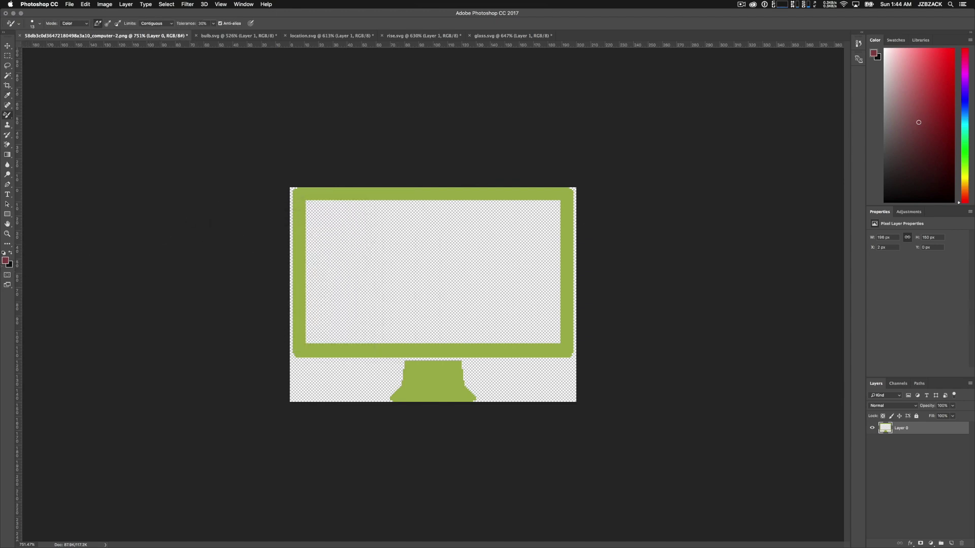
{"action": "left_click", "coordinate": [5, 262]}
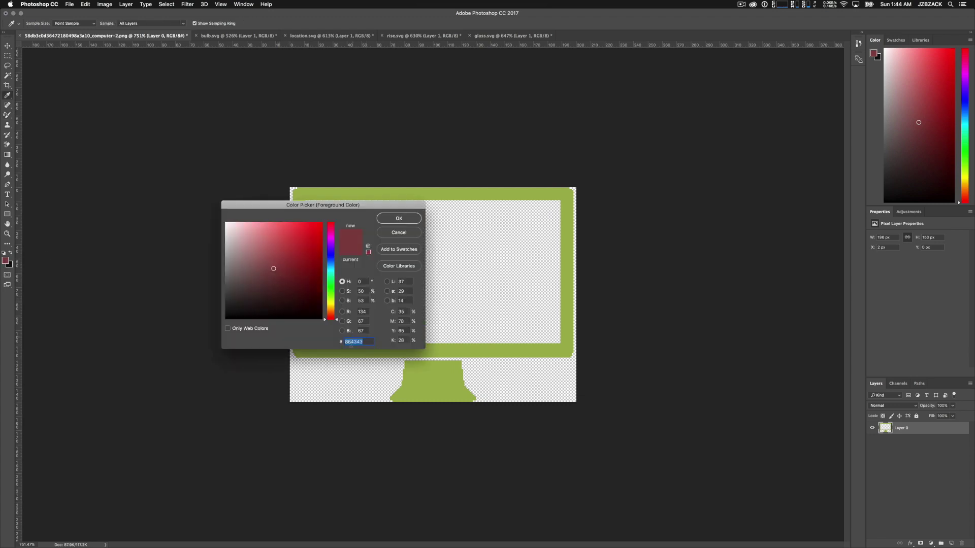
{"action": "left_click_drag", "start_coordinate": [263, 301], "coordinate": [204, 344]}
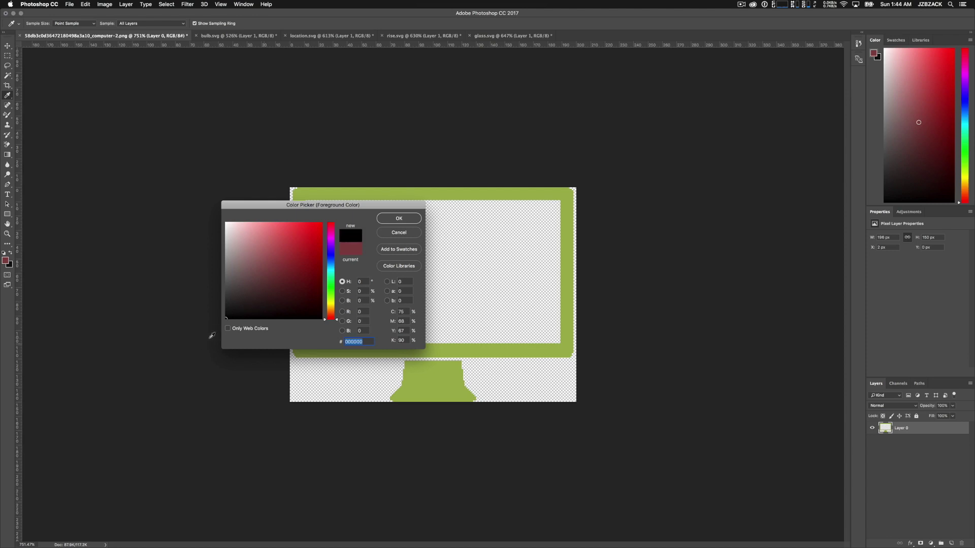
{"action": "left_click", "coordinate": [399, 219]}
{"action": "key", "text": "b"}
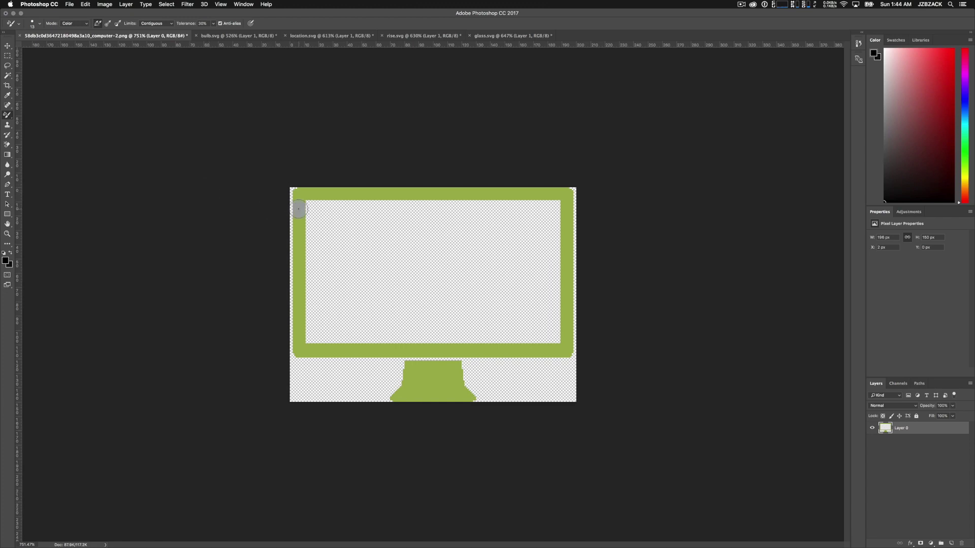
{"action": "mouse_move", "coordinate": [298, 209]}
{"action": "left_mouse_down"}
{"action": "mouse_move", "coordinate": [305, 347]}
{"action": "mouse_move", "coordinate": [375, 349]}
{"action": "left_mouse_up"}
{"action": "left_click_drag", "start_coordinate": [297, 201], "coordinate": [300, 194]}
{"action": "key", "text": "ctrl+z"}
{"action": "mouse_move", "coordinate": [300, 193]}
{"action": "left_mouse_down"}
{"action": "mouse_move", "coordinate": [355, 194]}
{"action": "mouse_move", "coordinate": [333, 194]}
{"action": "left_mouse_up"}
{"action": "left_click", "coordinate": [8, 118]}
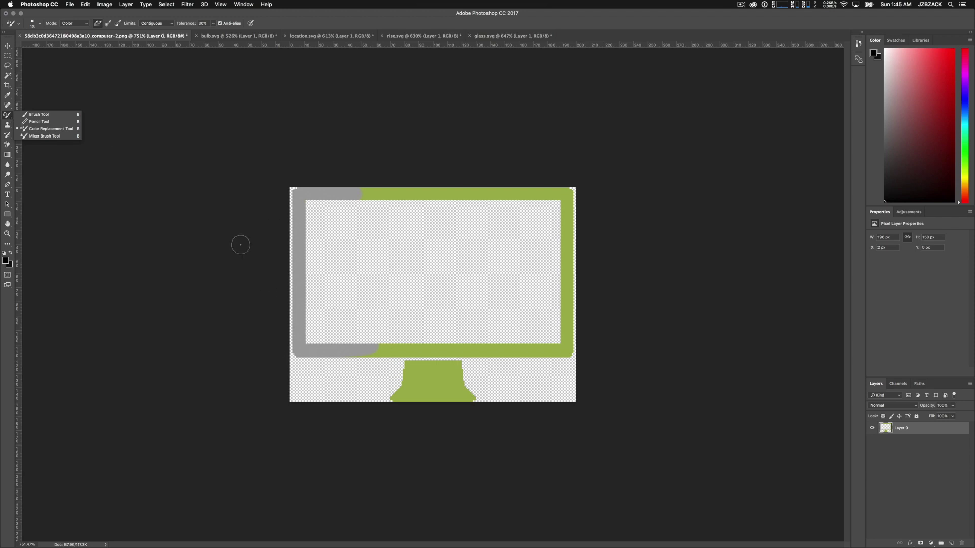
{"action": "left_click", "coordinate": [196, 213]}
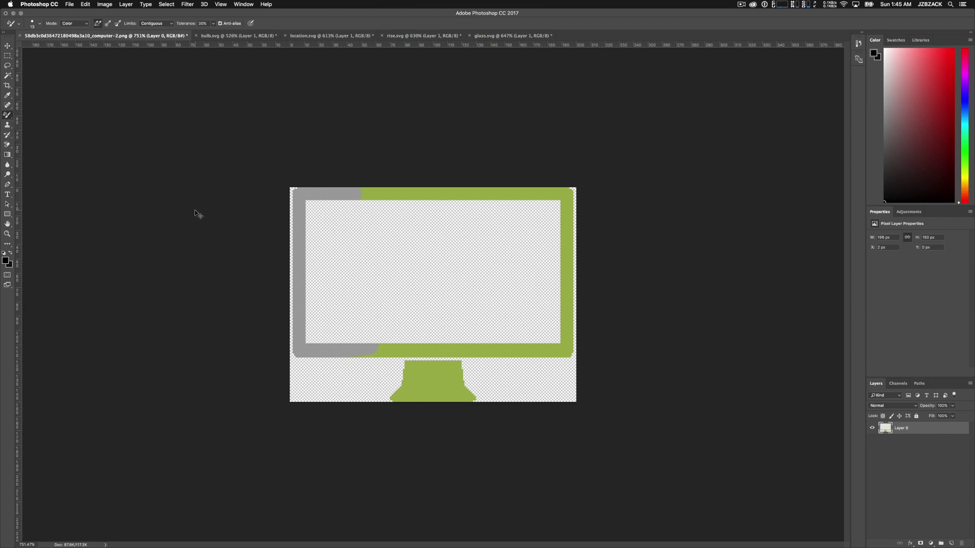
{"action": "key", "text": "super+alt+z"}
{"action": "key", "text": "super+alt+z"}
{"action": "key", "text": "super+alt+z"}
{"action": "key", "text": "super+alt+z"}
{"action": "left_click", "coordinate": [104, 5]}
Apply Replace Color, sampling the monitor's green and setting a black result colour.
{"action": "mouse_move", "coordinate": [112, 27]}
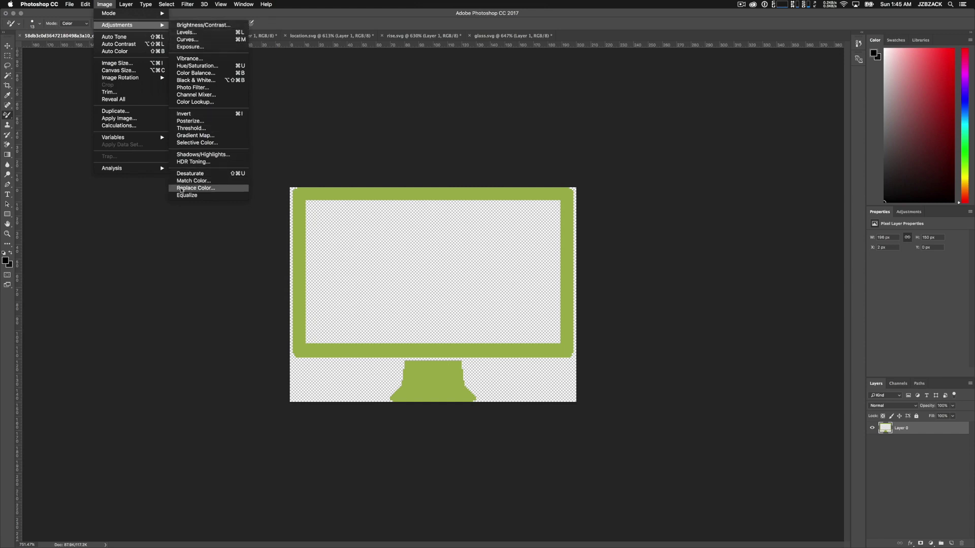
{"action": "left_click", "coordinate": [195, 189]}
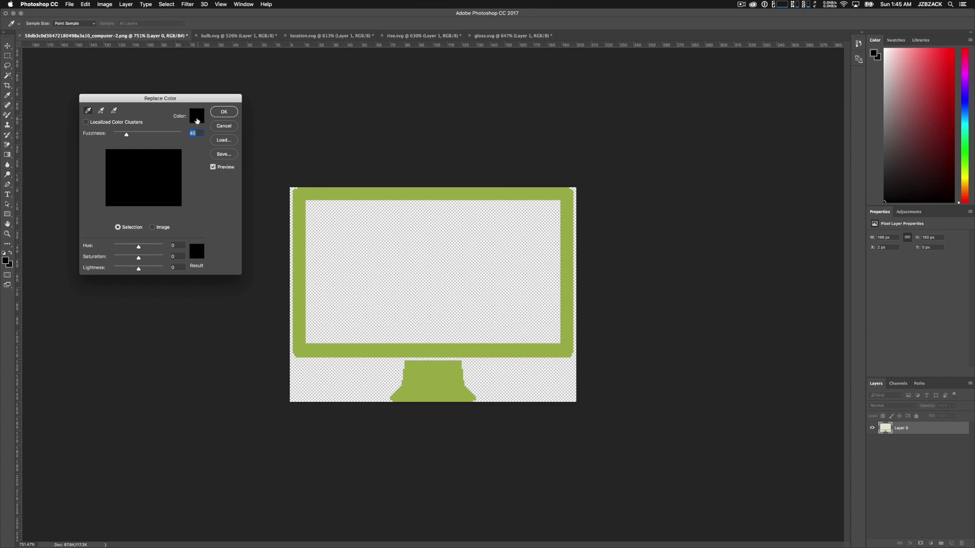
{"action": "left_click", "coordinate": [196, 117]}
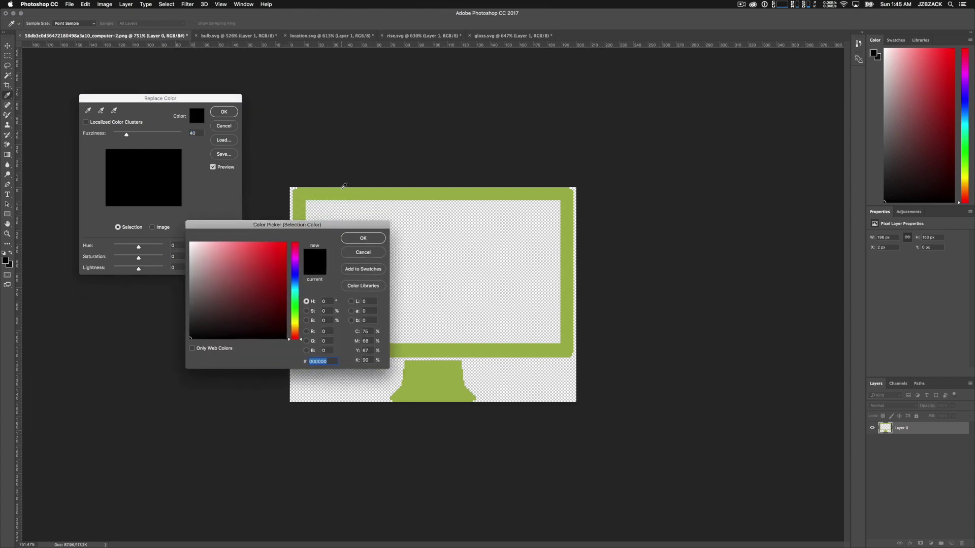
{"action": "left_click", "coordinate": [328, 197]}
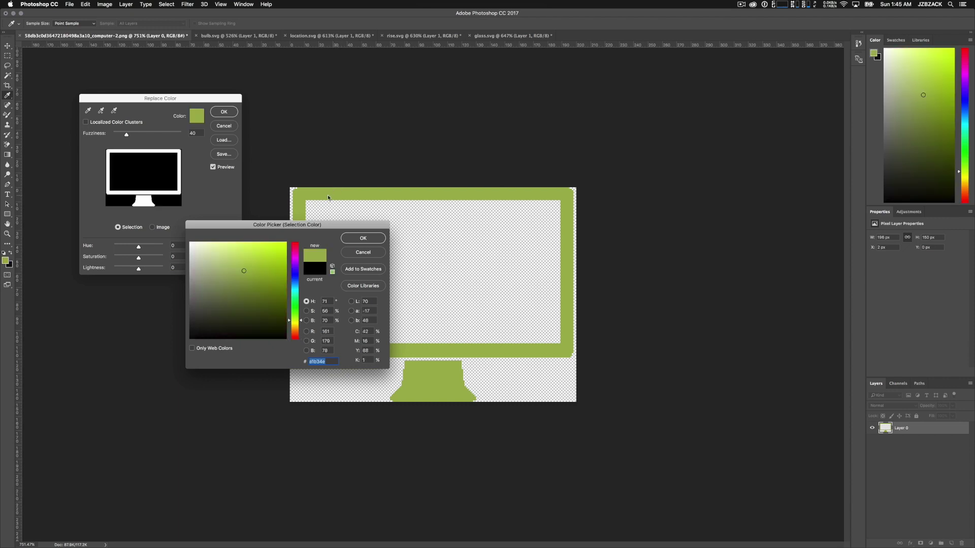
{"action": "left_click", "coordinate": [362, 239]}
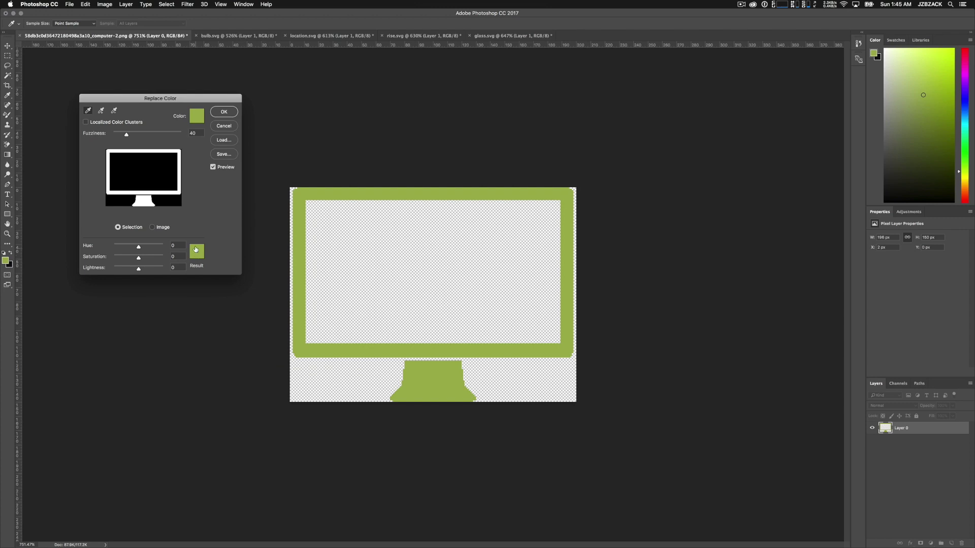
{"action": "left_click", "coordinate": [197, 256]}
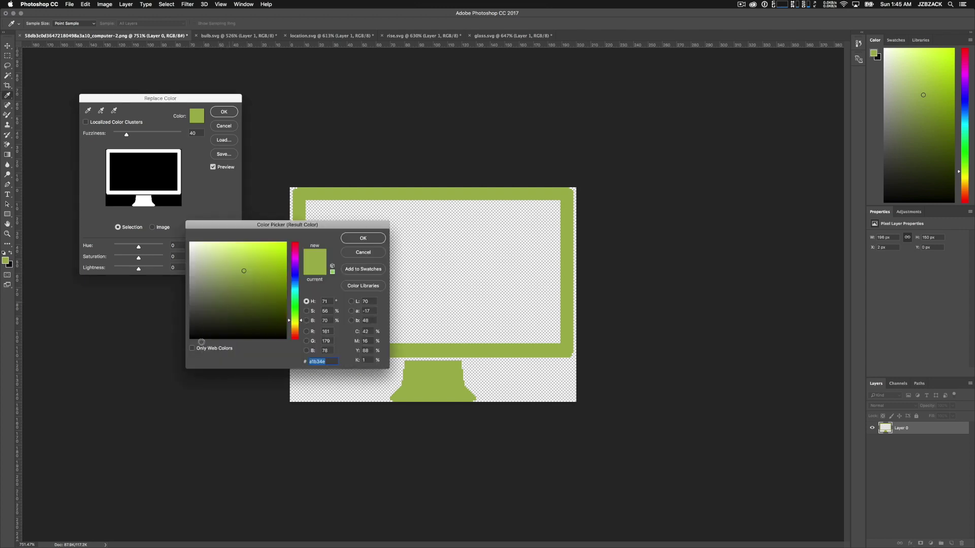
{"action": "left_click_drag", "start_coordinate": [225, 314], "coordinate": [173, 350]}
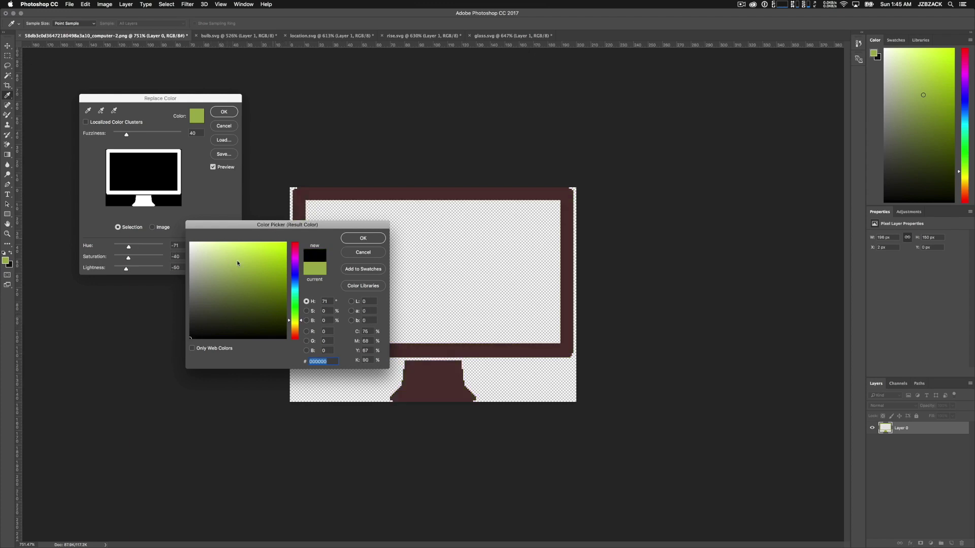
{"action": "left_click_drag", "start_coordinate": [236, 226], "coordinate": [162, 295]}
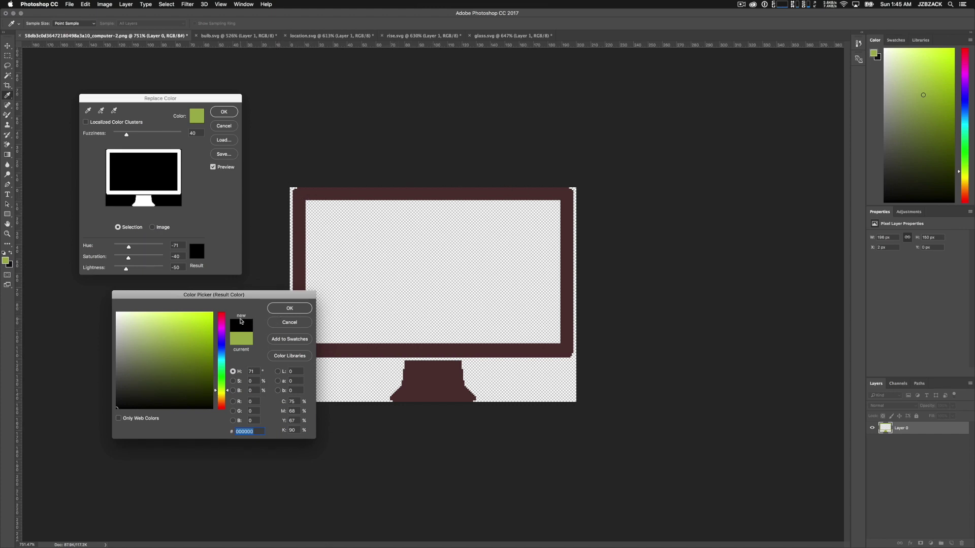
{"action": "left_click", "coordinate": [280, 309]}
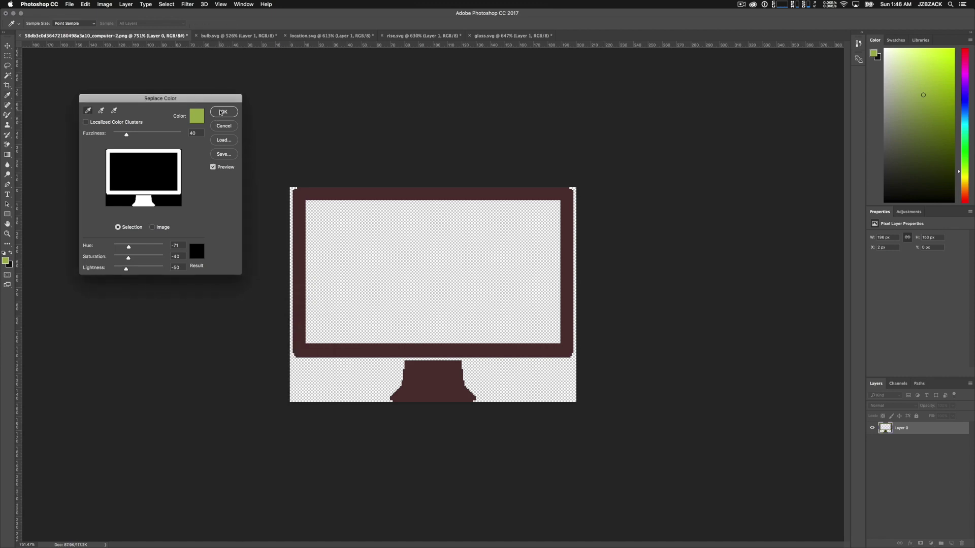
{"action": "left_click", "coordinate": [224, 112]}
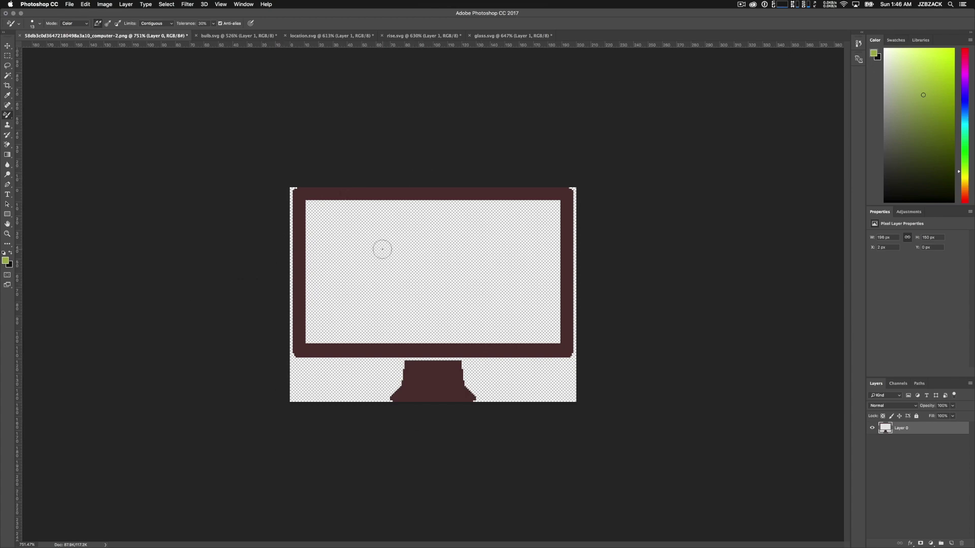
Undo the Replace Color and add a near-black 0e0e0e Color Overlay to Layer 0.
{"action": "key", "text": "super+z"}
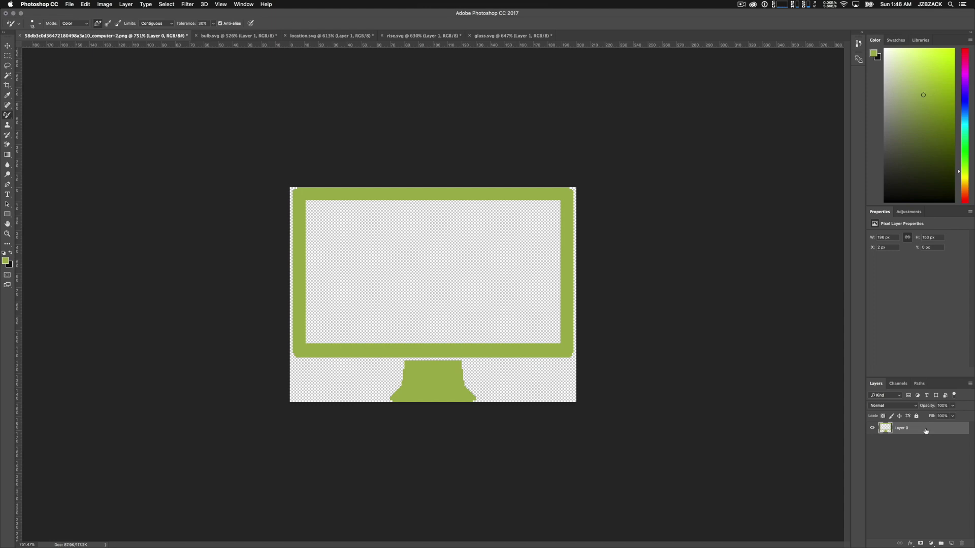
{"action": "left_click", "coordinate": [910, 544]}
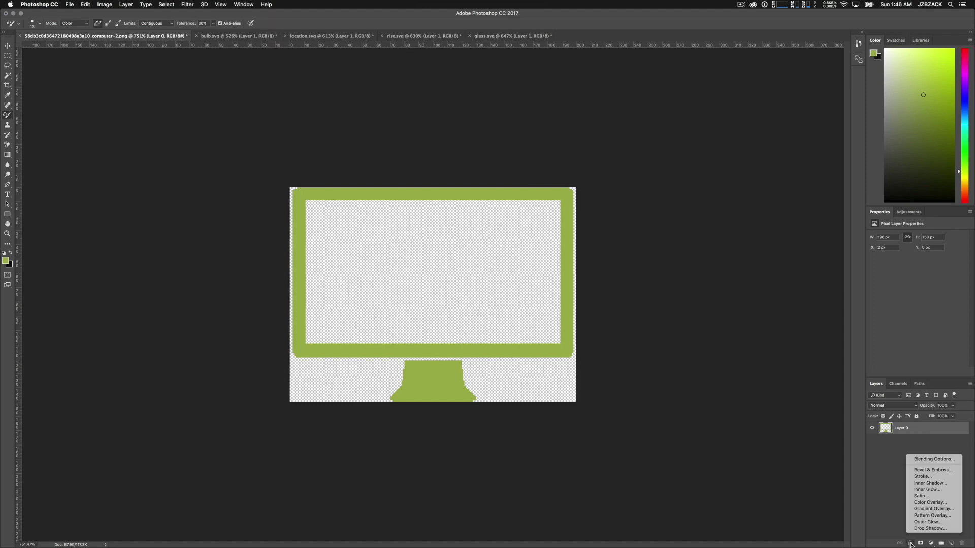
{"action": "left_click", "coordinate": [918, 503]}
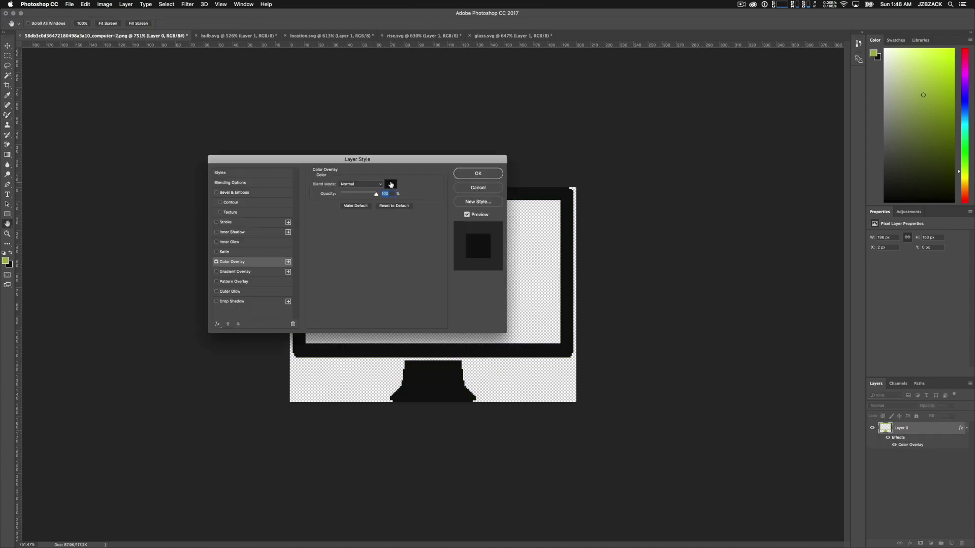
{"action": "left_click", "coordinate": [390, 184]}
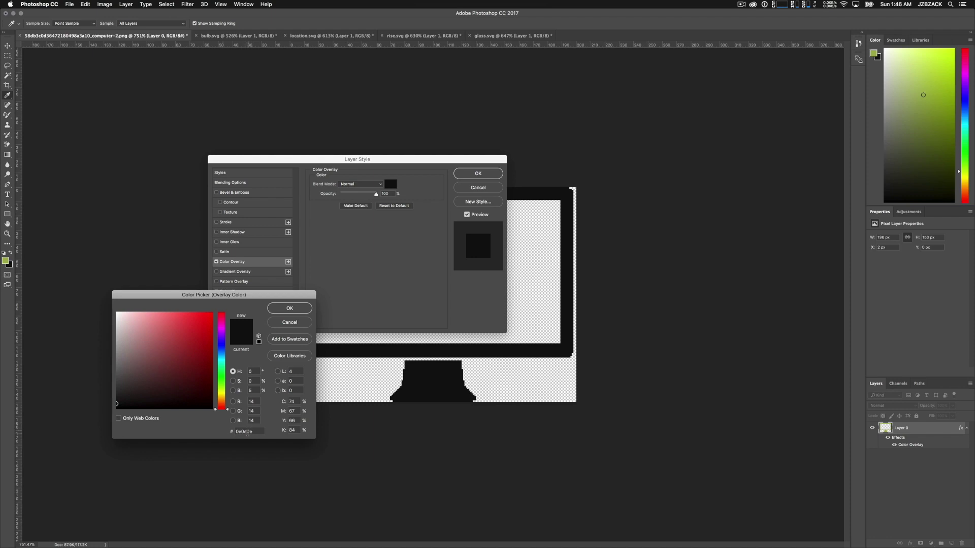
{"action": "left_click", "coordinate": [285, 309]}
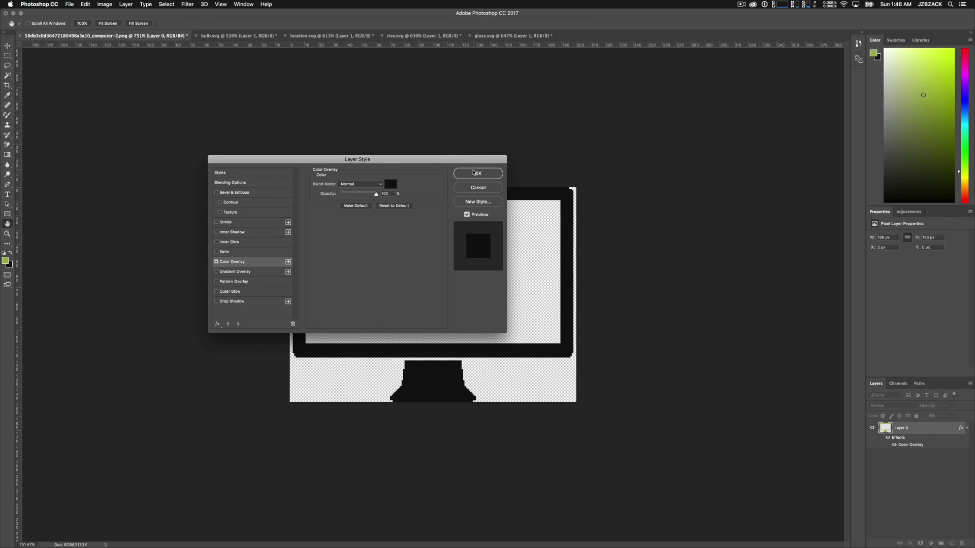
{"action": "left_click", "coordinate": [473, 172]}
{"action": "key", "text": "b"}
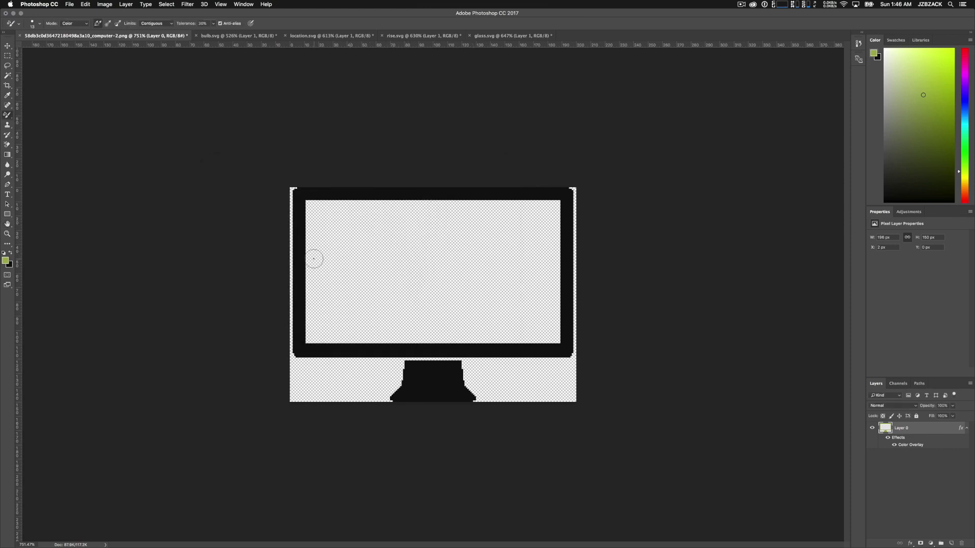